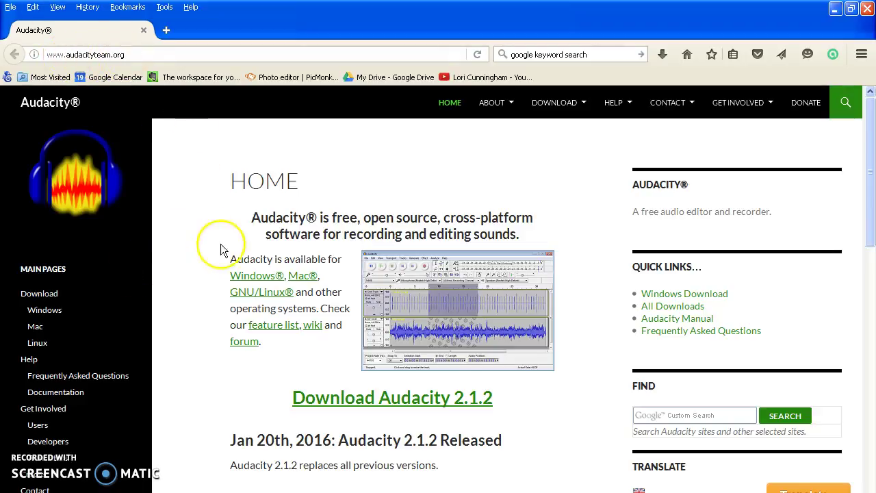
# Go from the Audacity home page to the Windows download page for Audacity 2.1.2
pyautogui.scroll(-2, 208, 274)
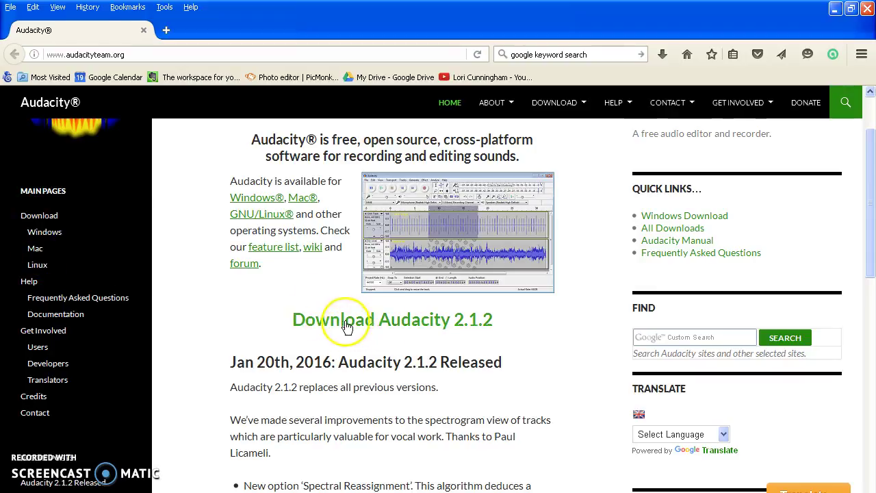
pyautogui.click(392, 325)
pyautogui.click(393, 321)
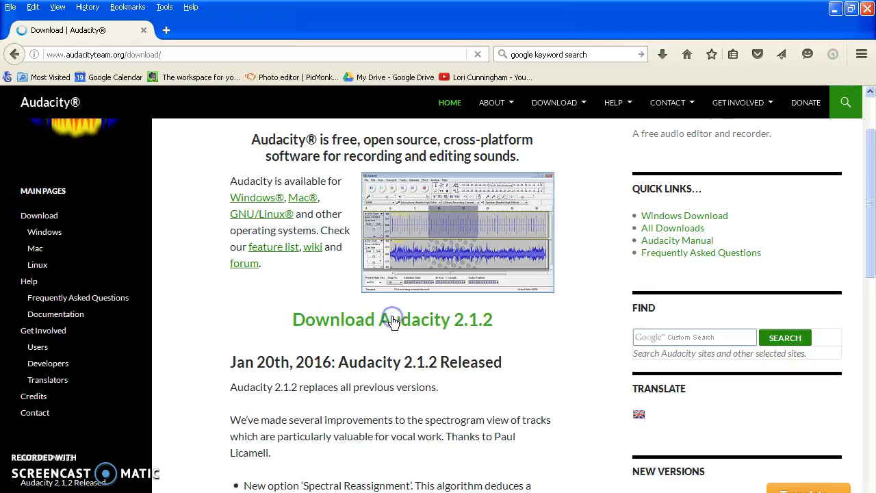
pyautogui.click(231, 225)
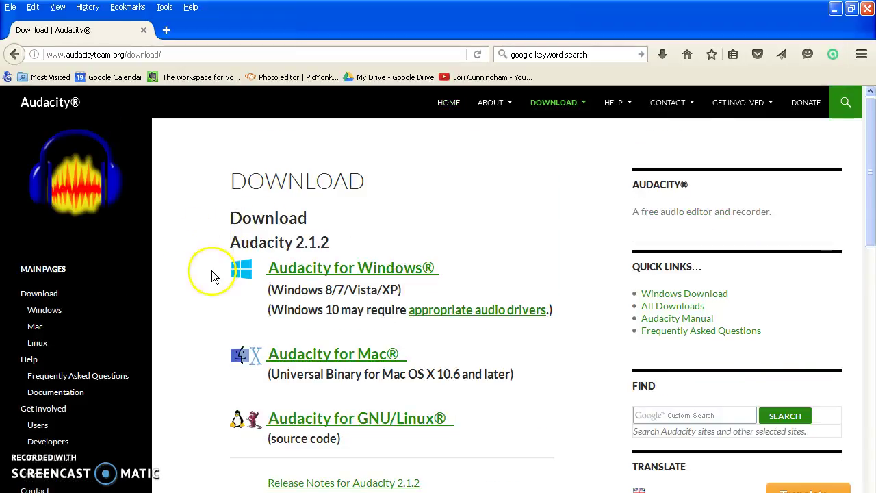
pyautogui.scroll(-2, 206, 267)
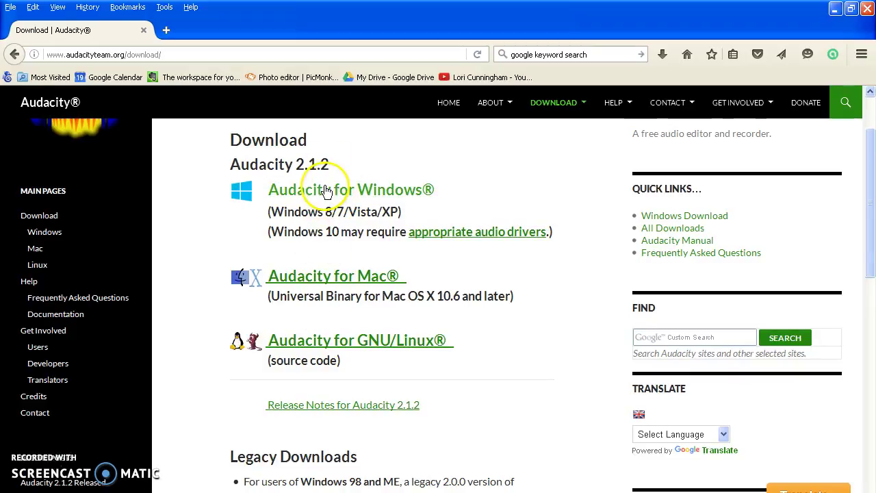
pyautogui.click(330, 197)
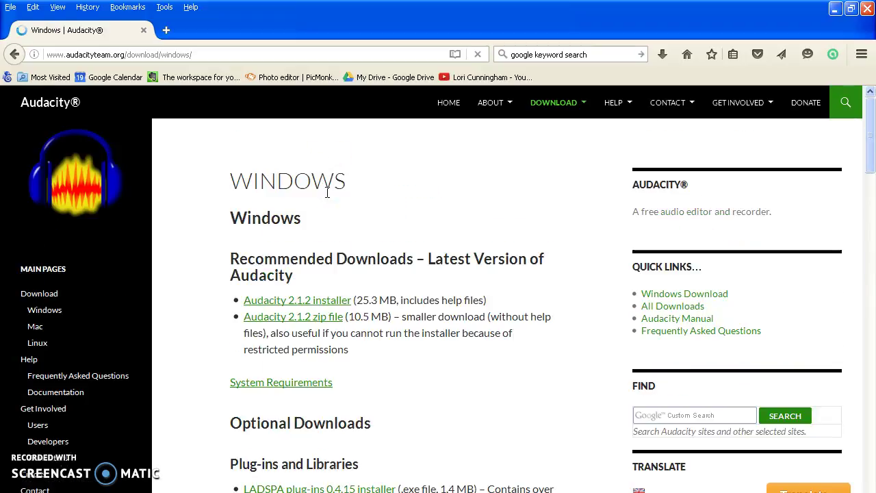
# Download the Audacity 2.1.2 zip file and return to the recommended Windows downloads
pyautogui.click(307, 319)
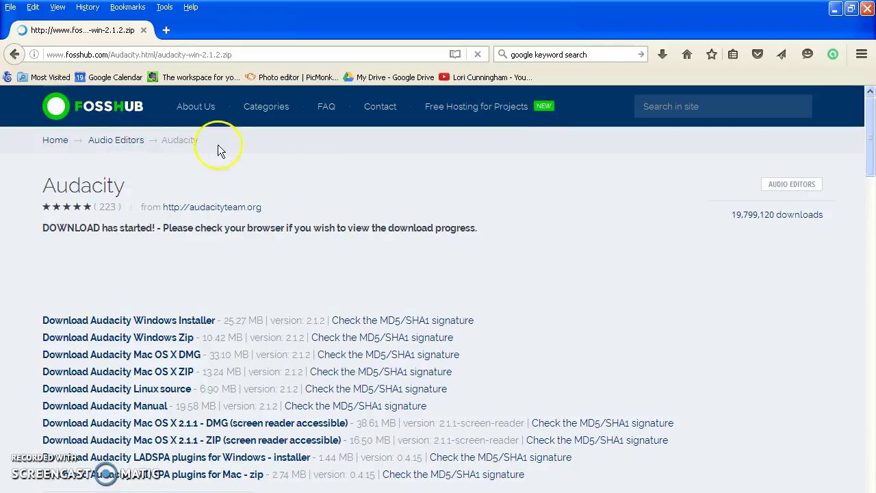
pyautogui.click(336, 253)
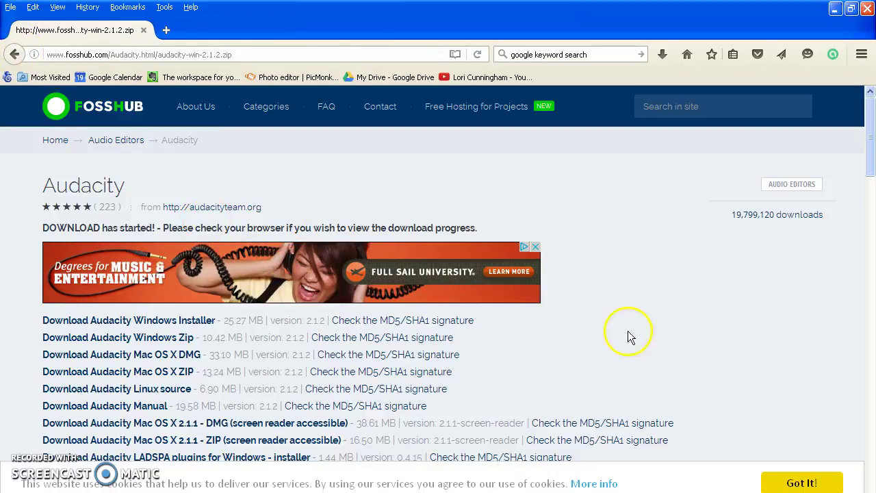
pyautogui.click(15, 54)
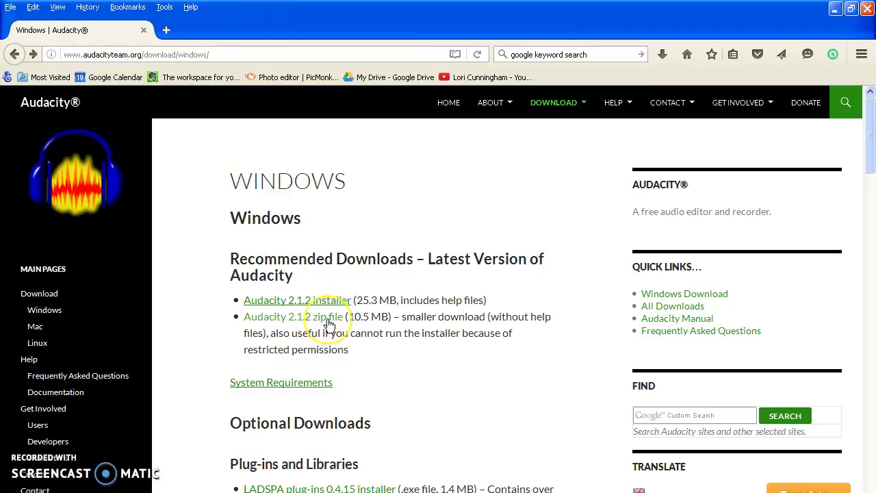
pyautogui.click(332, 307)
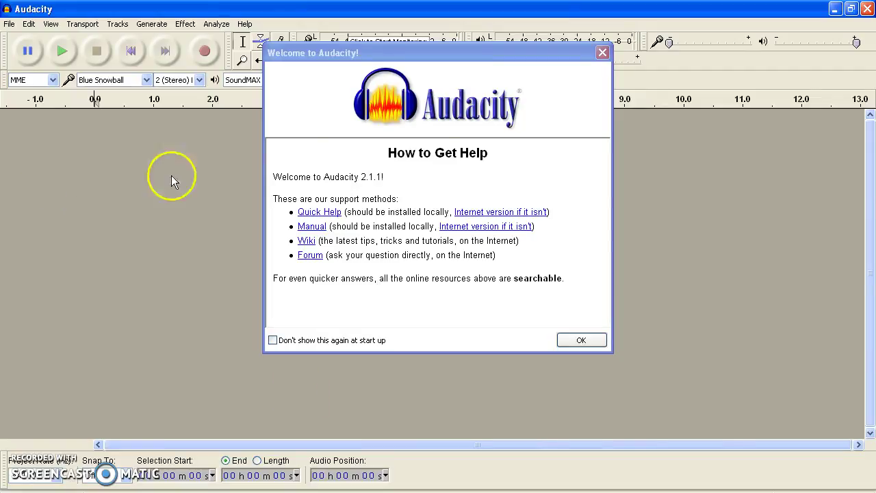
# Dismiss the Welcome to Audacity dialog and keep Blue Snowball as the recording device
pyautogui.moveTo(410, 53)
pyautogui.mouseDown()
pyautogui.moveTo(373, 61)
pyautogui.moveTo(398, 58)
pyautogui.mouseUp()
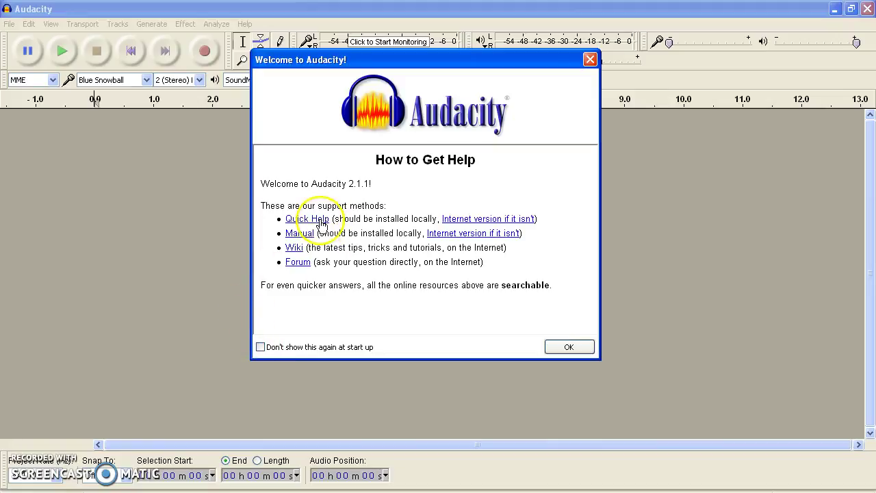
pyautogui.click(568, 347)
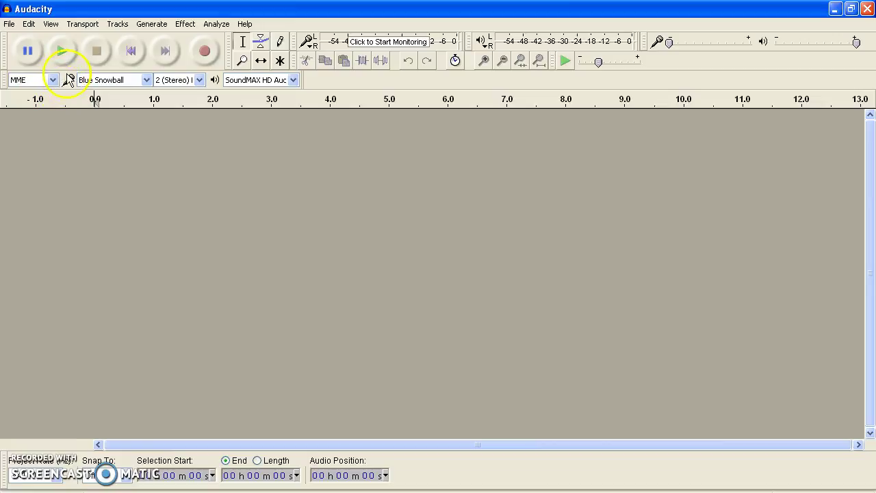
pyautogui.click(146, 81)
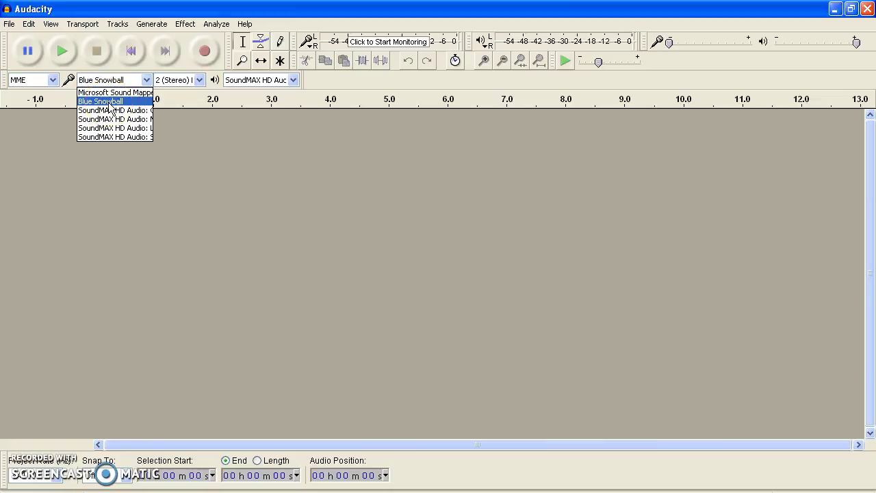
pyautogui.click(189, 173)
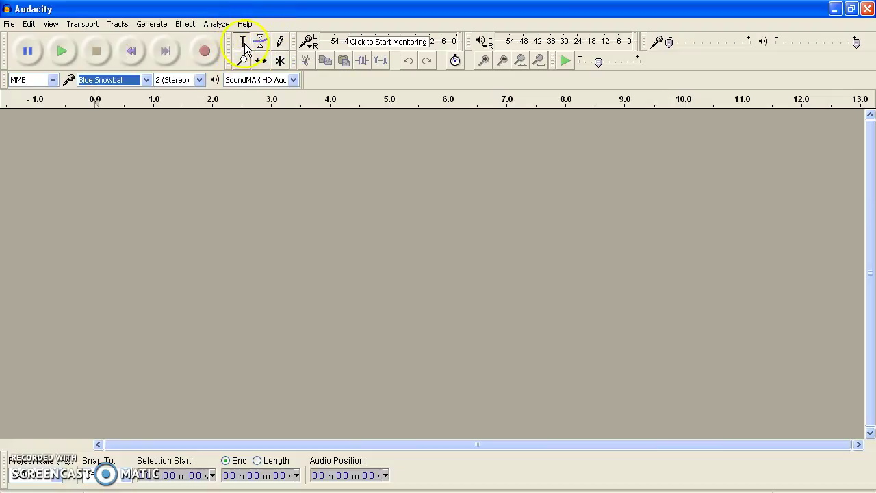
# Monitor the microphone's recording level, and stop the monitoring
pyautogui.click(399, 46)
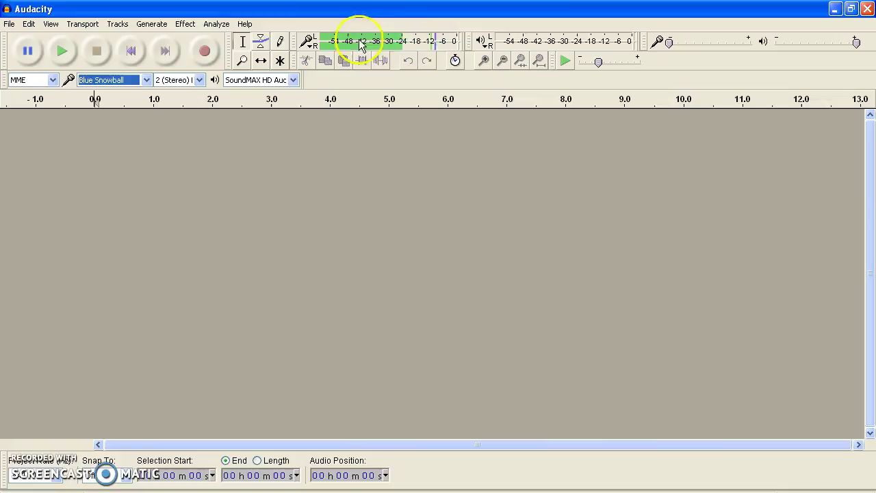
pyautogui.click(452, 42)
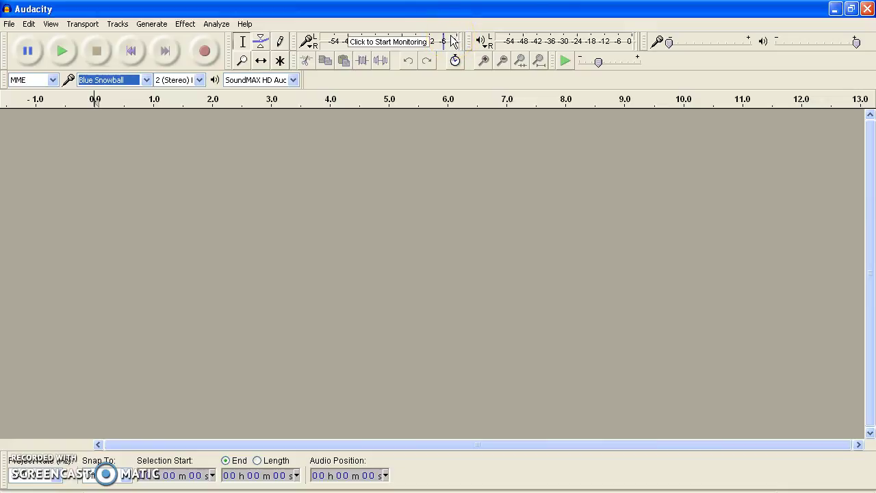
pyautogui.click(454, 41)
# Review the recording device choices, keep Blue Snowball, and check its input level with a short monitoring run
pyautogui.click(147, 80)
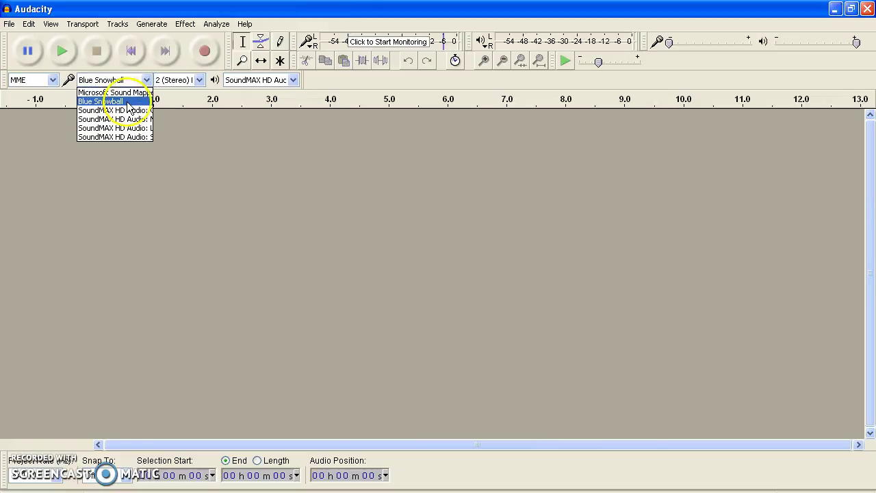
pyautogui.click(110, 96)
pyautogui.click(375, 50)
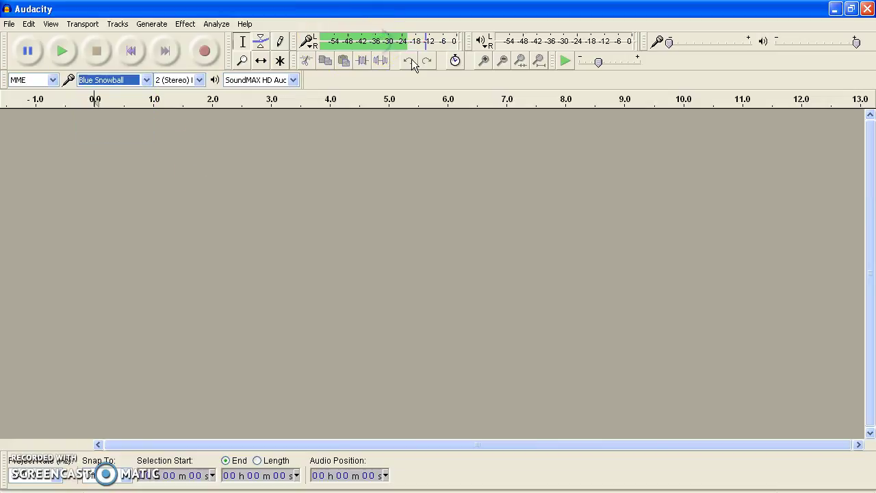
pyautogui.click(392, 51)
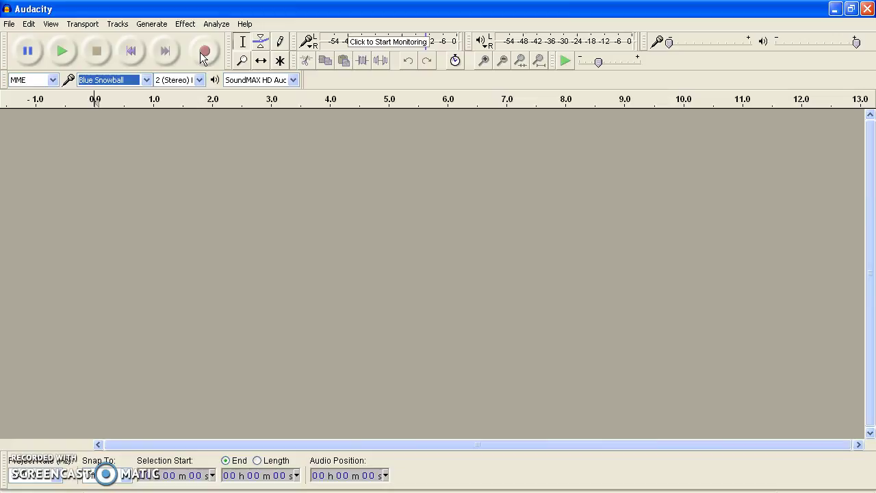
# Record about 17 seconds of speech from the microphone and play it back from the beginning
pyautogui.click(204, 53)
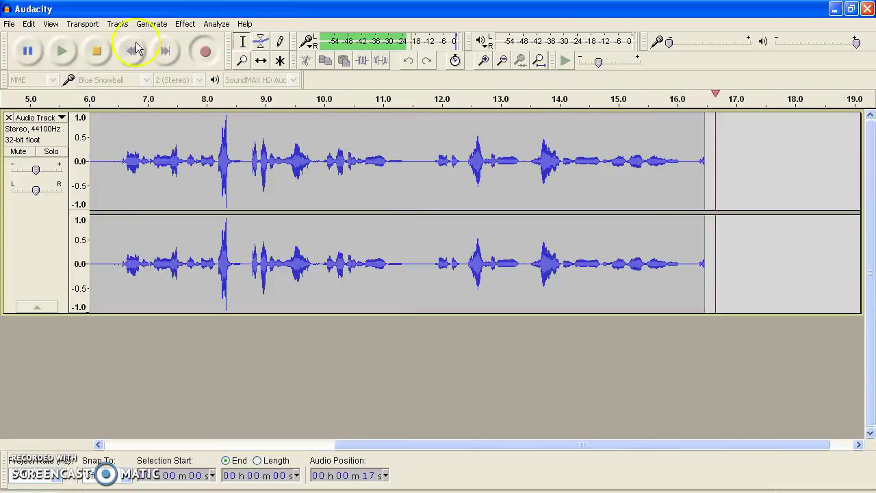
pyautogui.click(98, 53)
pyautogui.moveTo(343, 445); pyautogui.dragTo(136, 444)
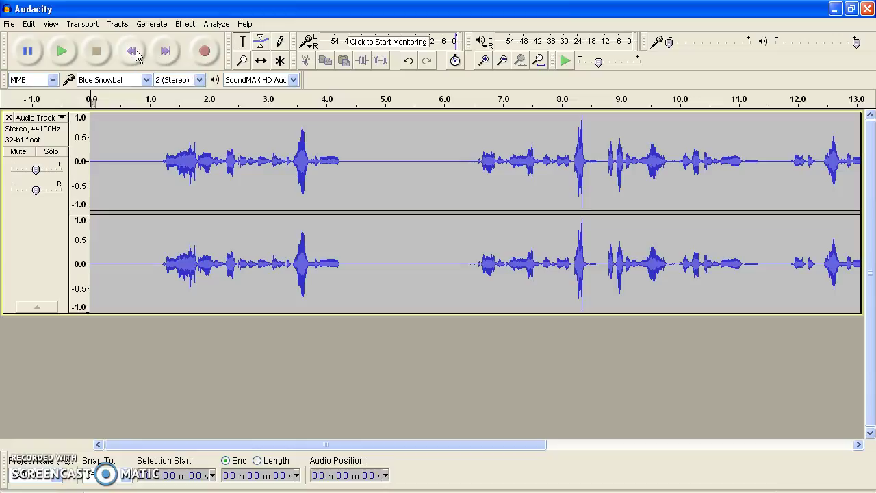
pyautogui.click(61, 52)
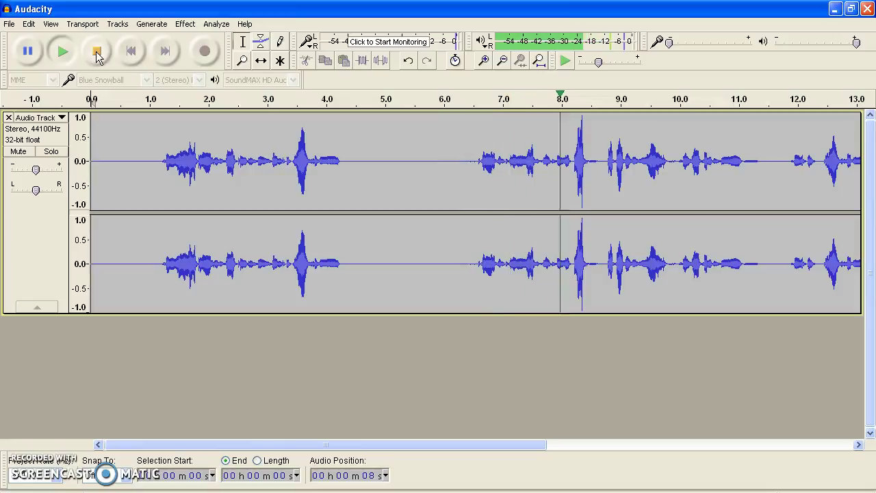
pyautogui.click(97, 53)
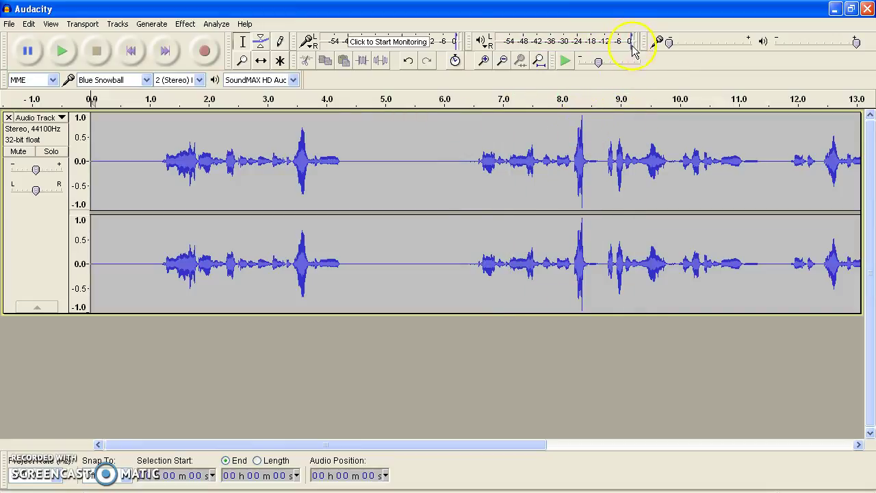
# Preview the audio from about 6.6 seconds and cut the section between about 6.3 and 10 seconds
pyautogui.moveTo(459, 153); pyautogui.dragTo(469, 152)
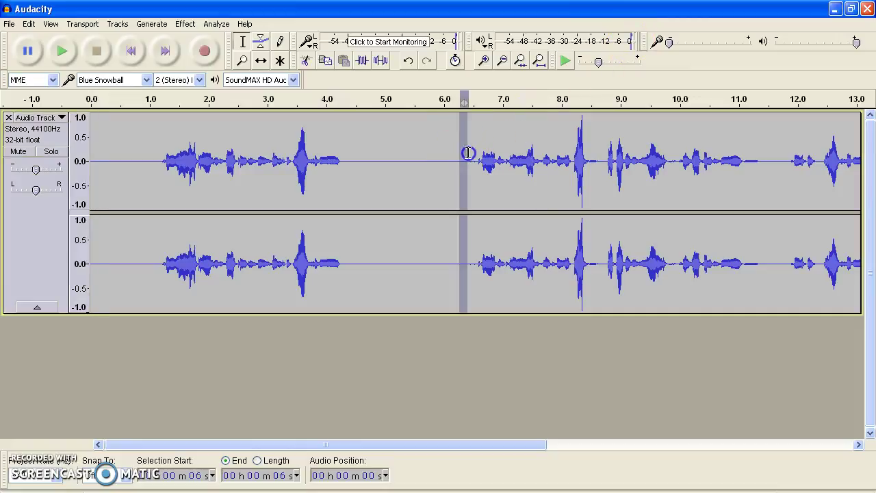
pyautogui.click(478, 101)
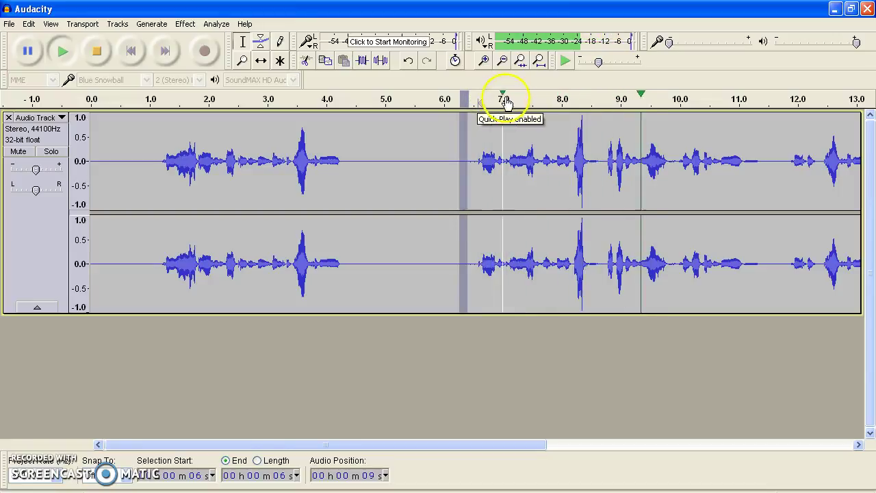
pyautogui.click(96, 51)
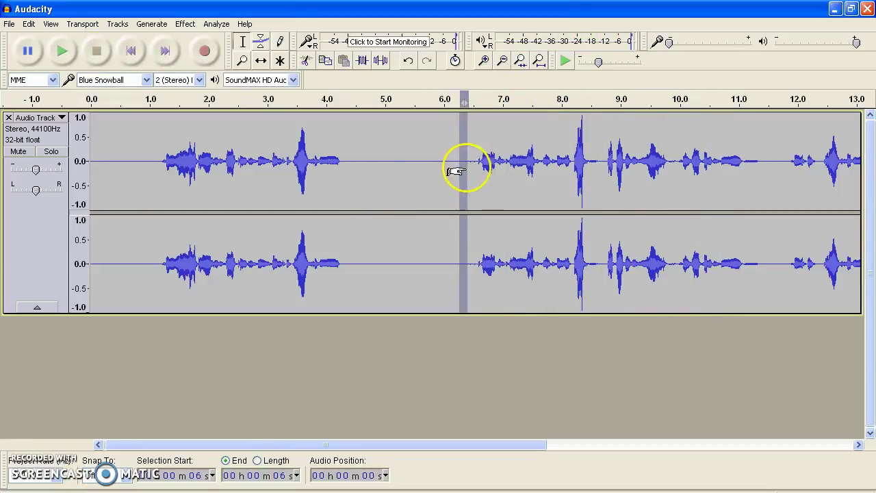
pyautogui.click(455, 158)
pyautogui.moveTo(462, 158); pyautogui.dragTo(677, 156)
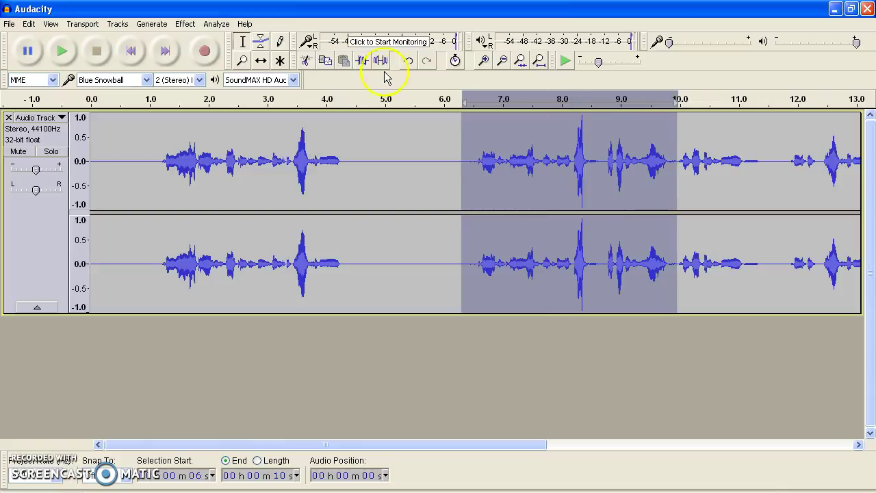
pyautogui.click(309, 60)
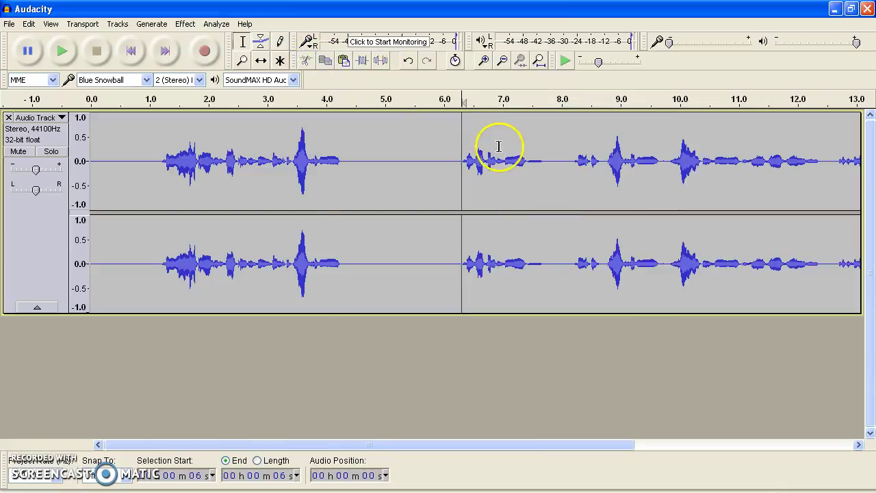
# Cut the silent gap between about 4.5 and 6.2 seconds, playing from about 3.5 seconds to check the edit
pyautogui.click(299, 99)
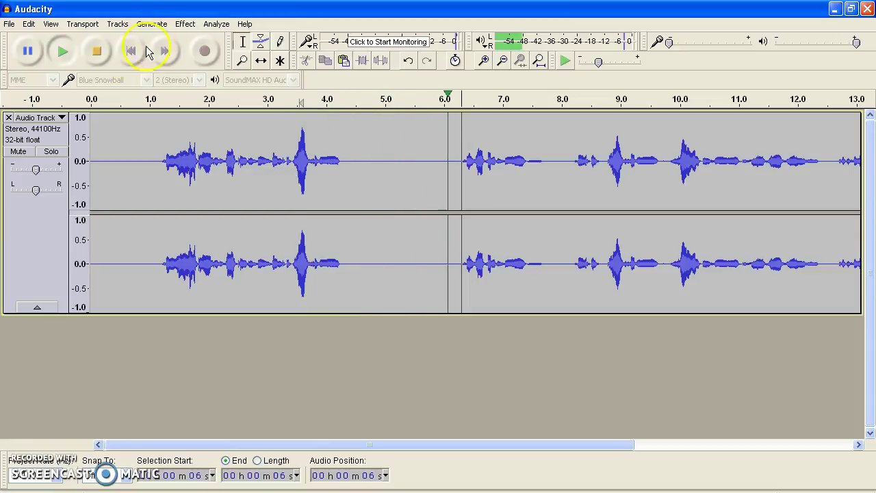
pyautogui.click(97, 55)
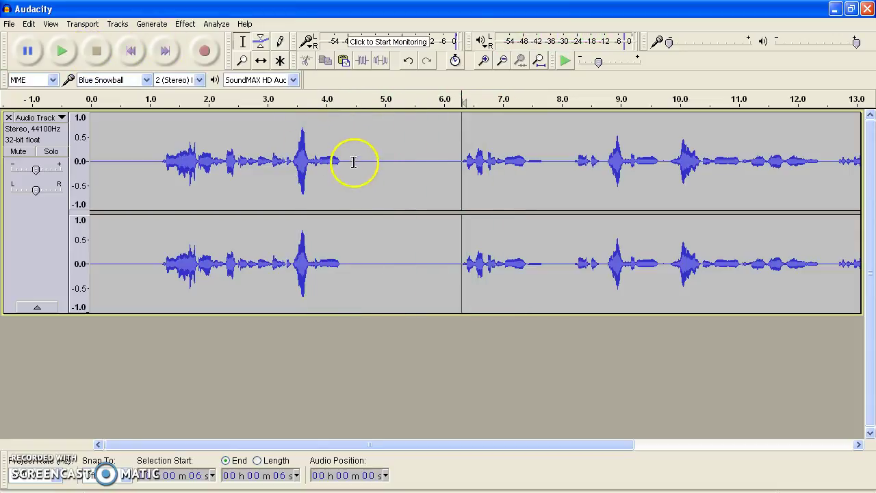
pyautogui.moveTo(354, 160); pyautogui.dragTo(451, 161)
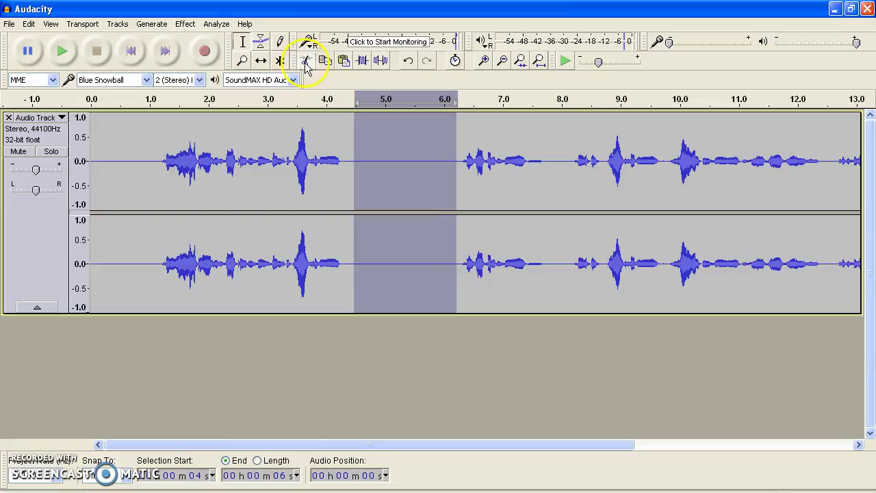
pyautogui.click(305, 61)
pyautogui.click(297, 98)
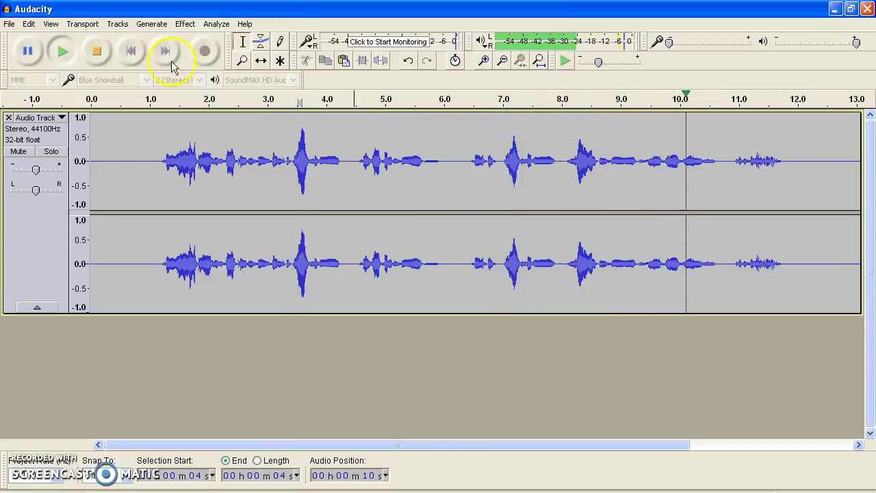
pyautogui.click(98, 55)
# Cut the silent tail of the track from about 13.3 seconds to its end
pyautogui.click(207, 445)
pyautogui.moveTo(207, 445); pyautogui.dragTo(312, 444)
pyautogui.click(738, 130)
pyautogui.moveTo(741, 131); pyautogui.dragTo(745, 130)
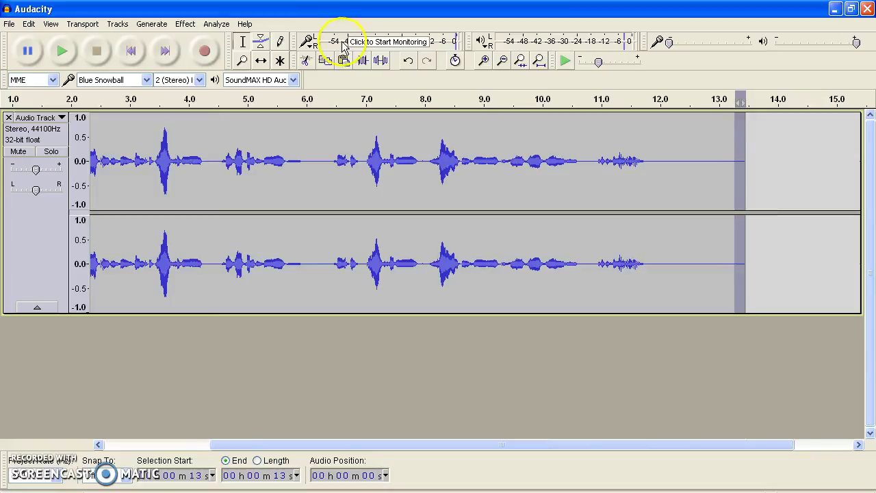
pyautogui.click(310, 62)
pyautogui.moveTo(333, 446); pyautogui.dragTo(202, 452)
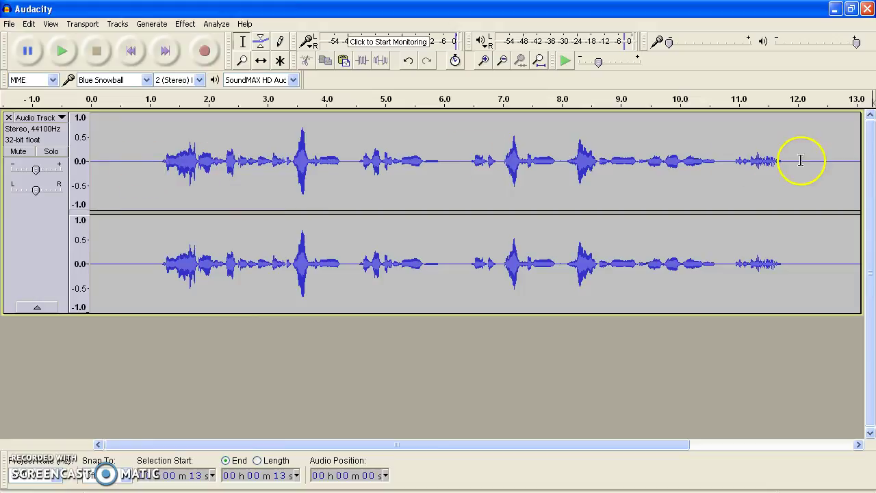
# View the Export Audio dialog's save location and MP3 file type, and close it without exporting
pyautogui.click(9, 24)
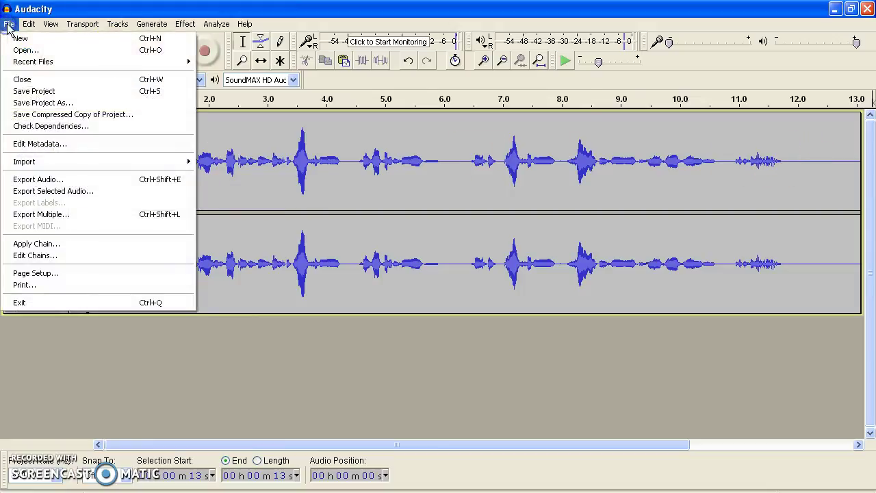
pyautogui.click(48, 180)
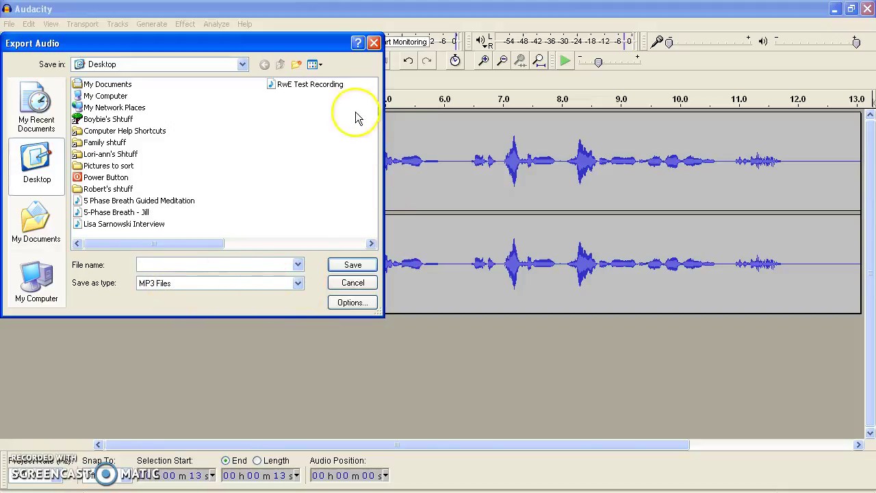
pyautogui.click(374, 43)
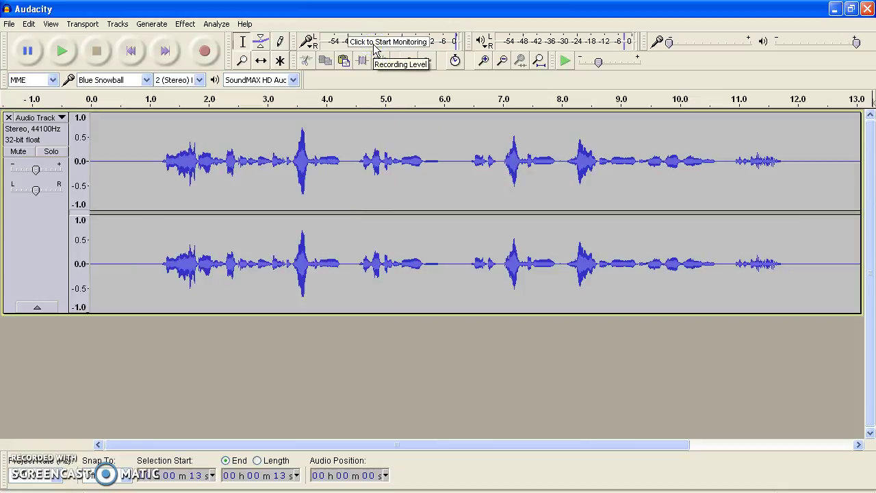